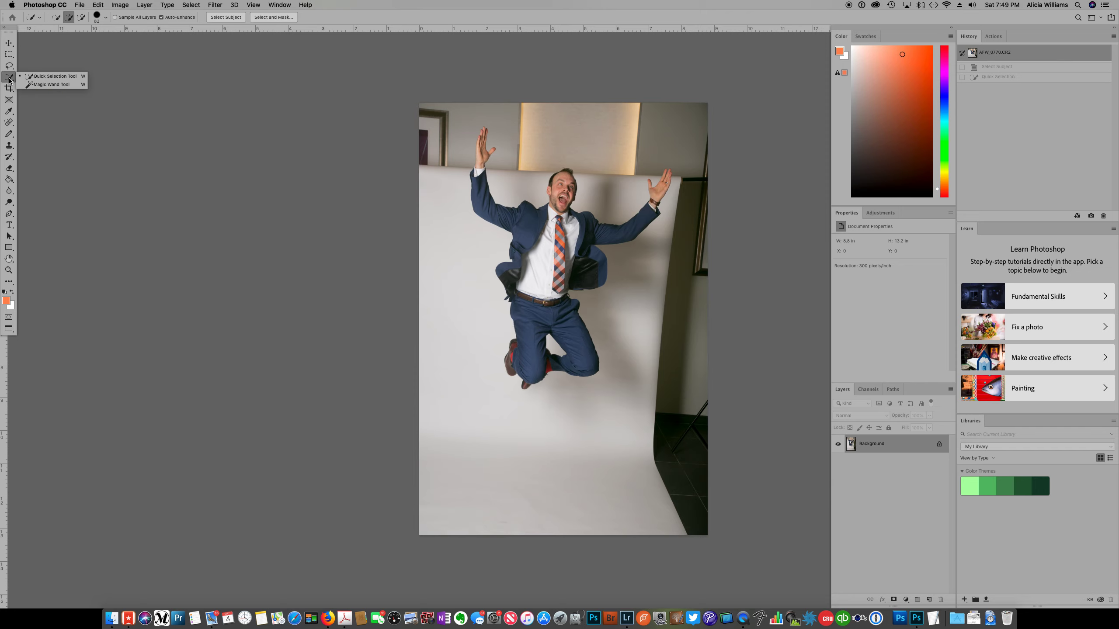
Select the jumping man in the photo with the Quick Selection tool's Select Subject command.
left_click(56, 76)
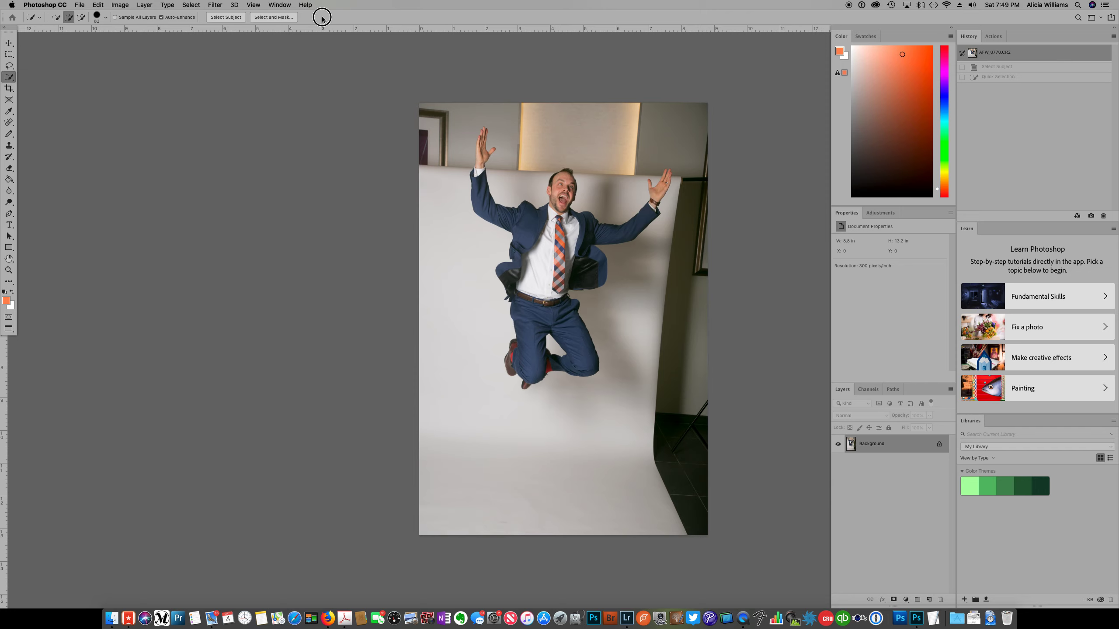
left_click(225, 18)
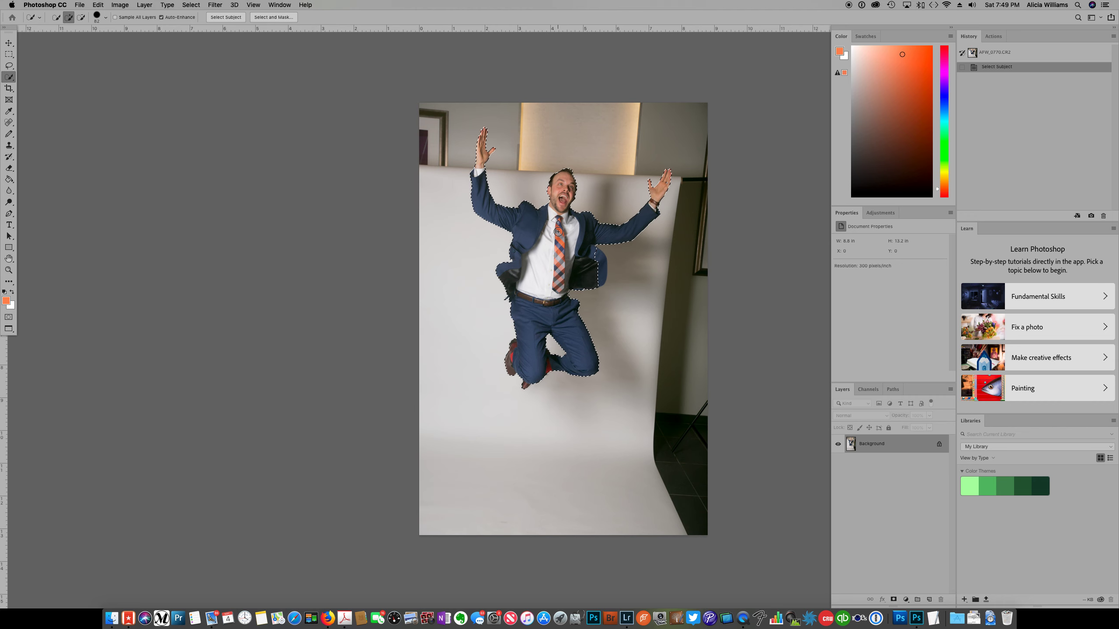
key("super+plus")
key("super+plus")
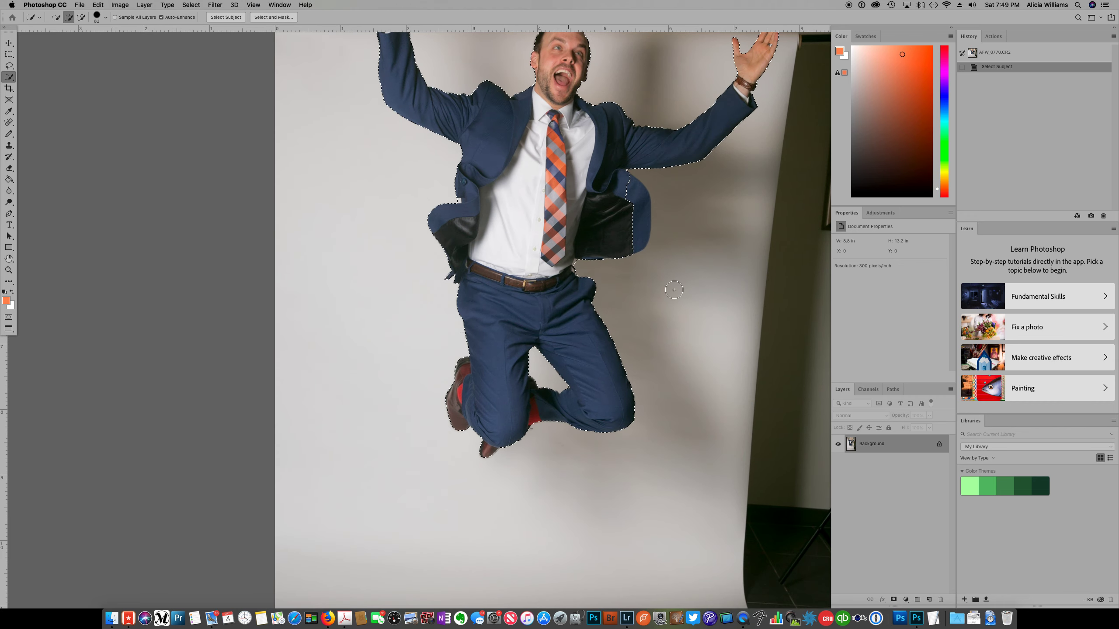
scroll(642, 331, "up", 4)
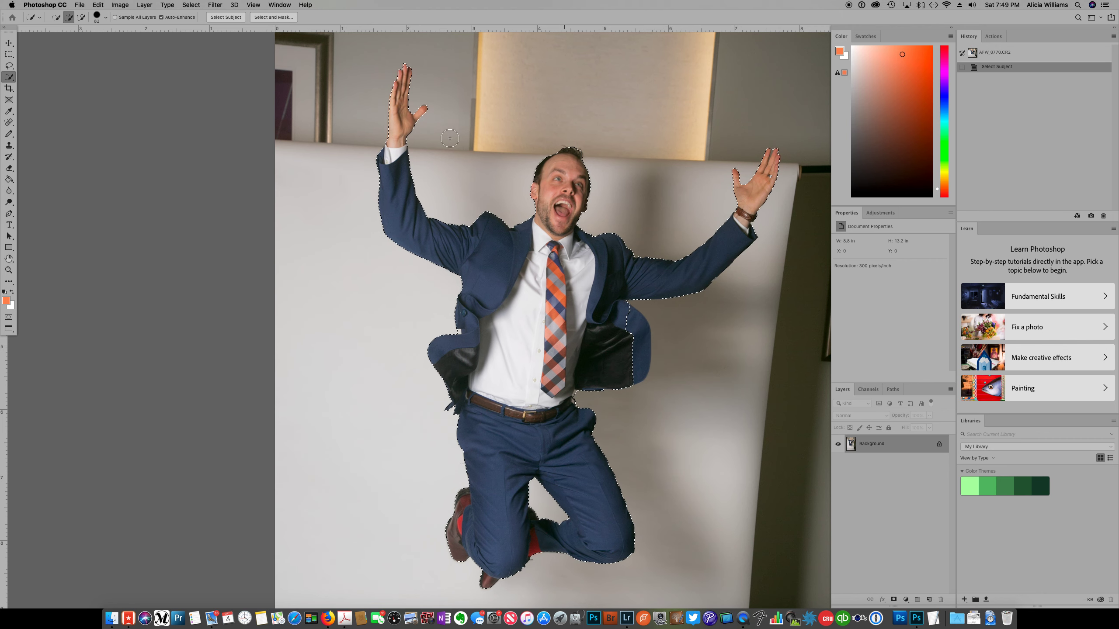
Add the missed jacket flap to the selection with the Quick Selection tool and copy the selected man.
left_click(69, 17)
mouse_move(629, 381)
left_mouse_down()
mouse_move(620, 369)
mouse_move(637, 317)
left_mouse_up()
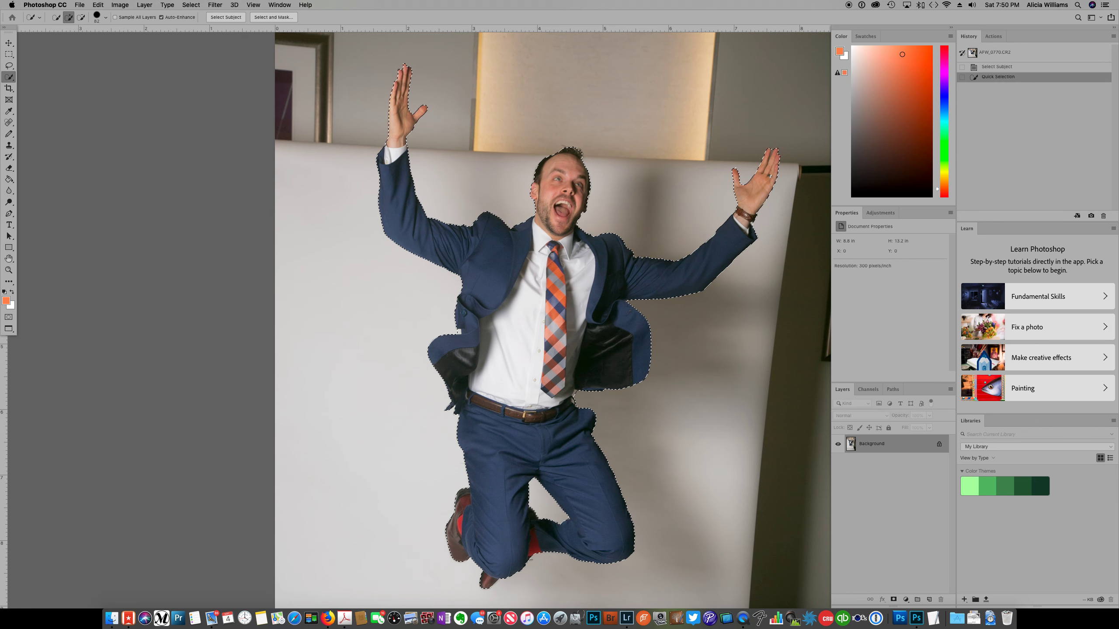
left_click(98, 5)
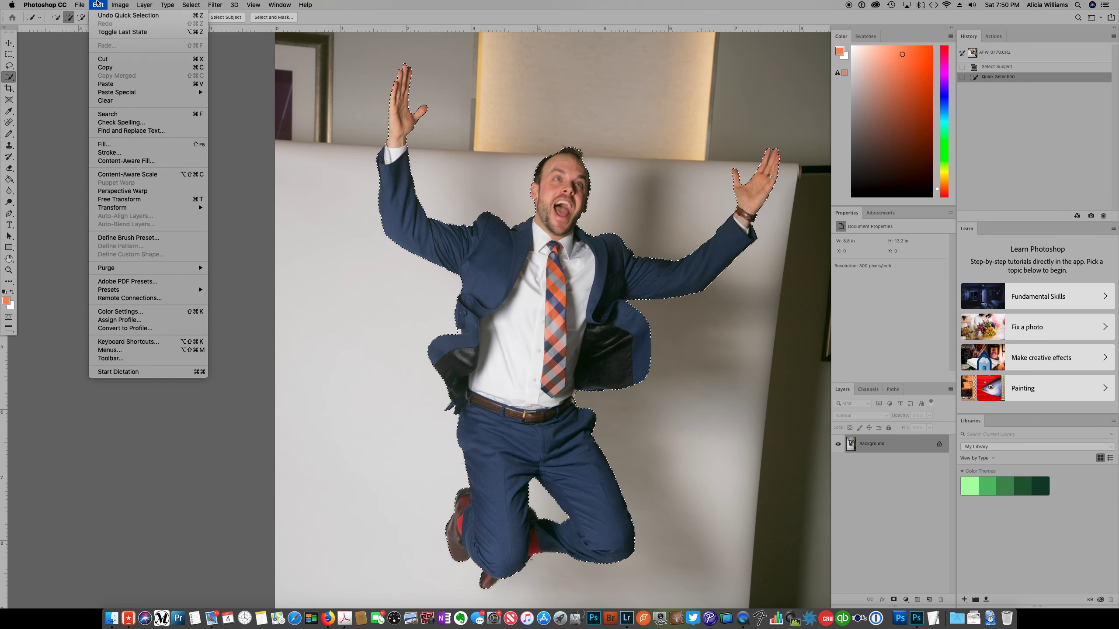
left_click(110, 68)
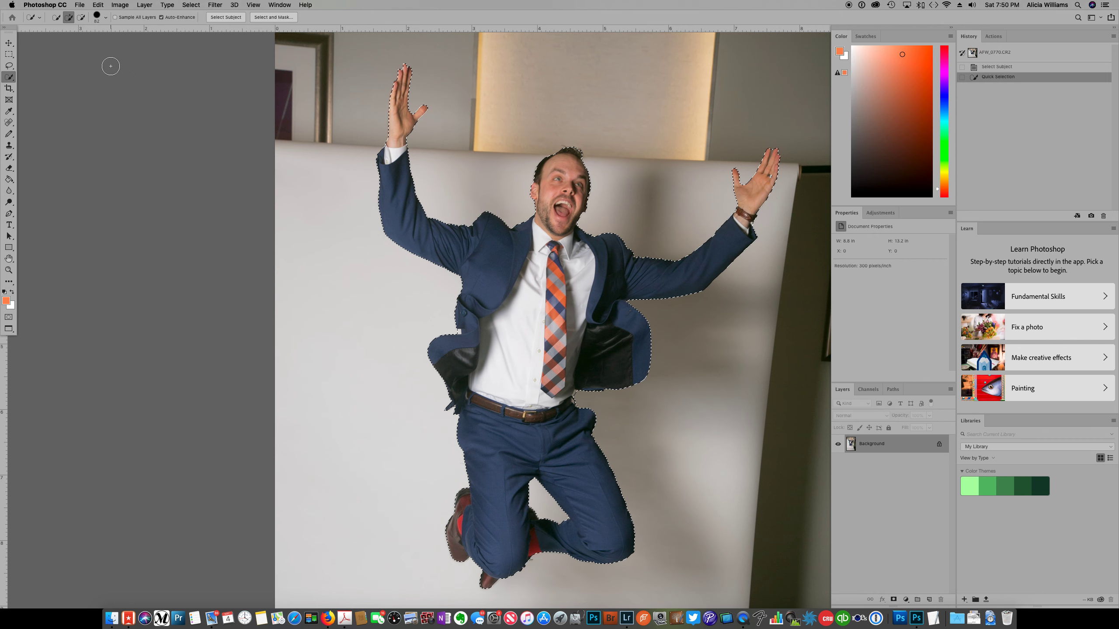
Open a second window for AFW_0770.CR2.
left_click(279, 4)
mouse_move(298, 18)
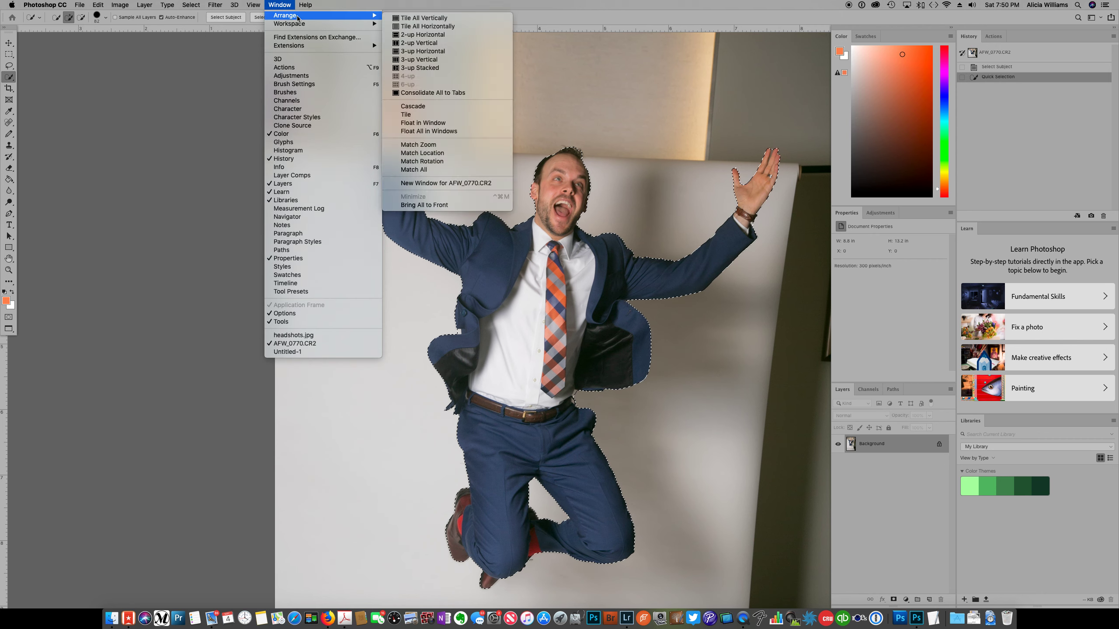
left_click(408, 184)
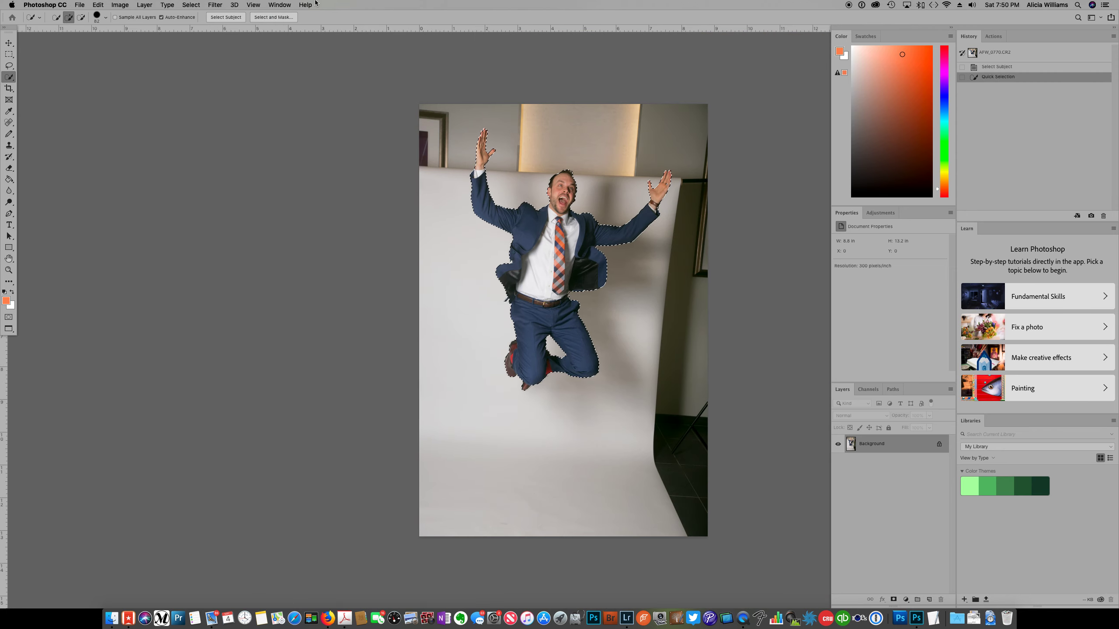
Tile all open document windows and switch to the blank Untitled-1 document, enlarging its view to fill the screen.
left_click(279, 5)
mouse_move(295, 46)
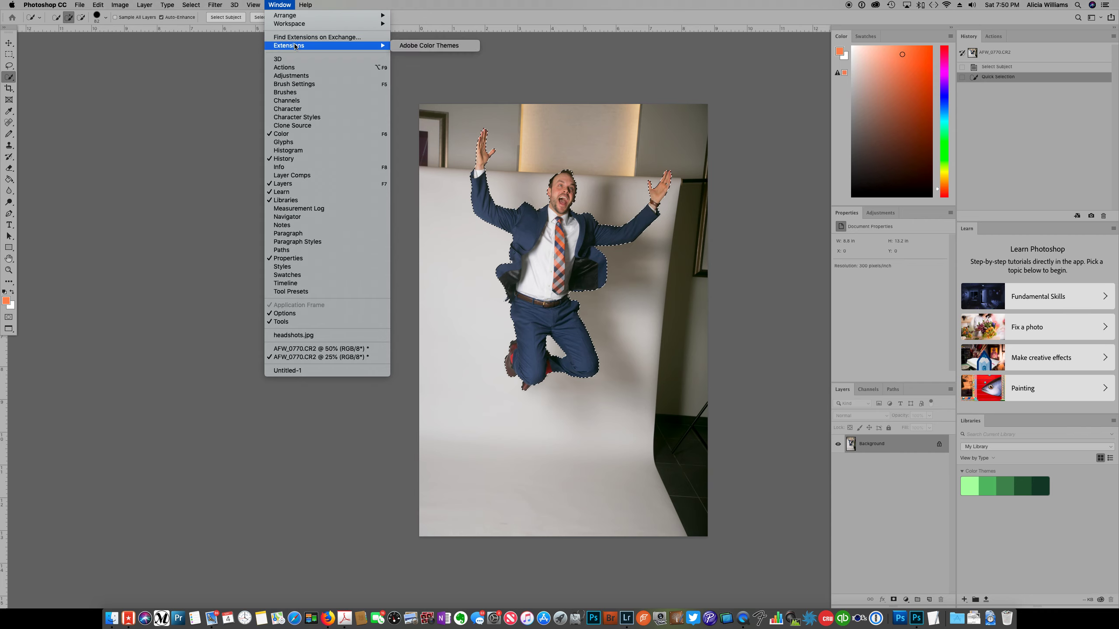
mouse_move(295, 18)
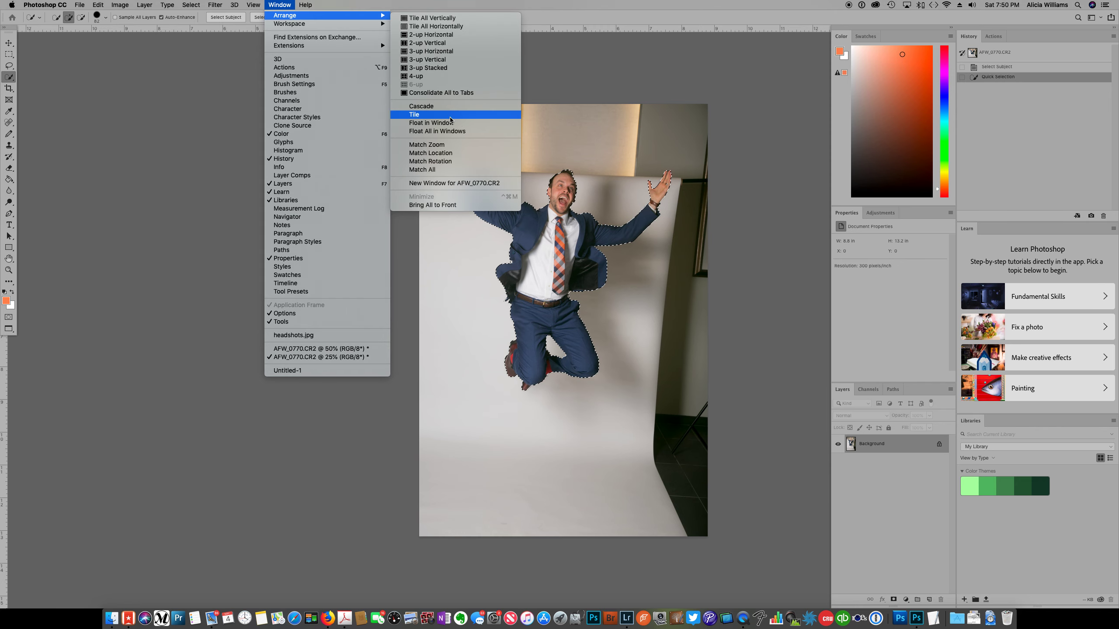
left_click(456, 115)
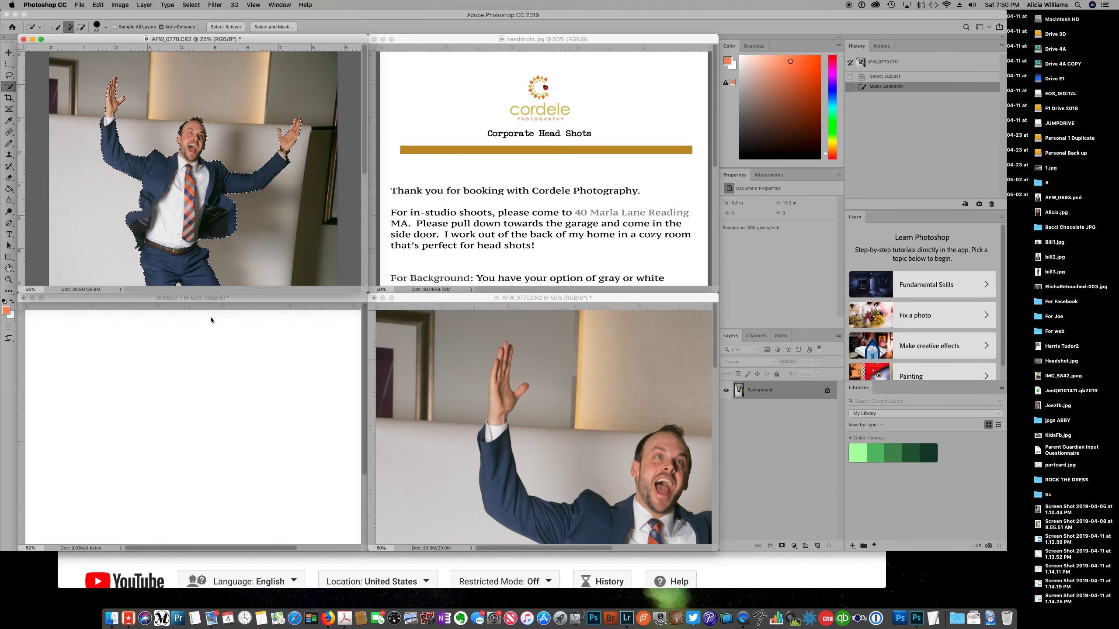
left_click(254, 303)
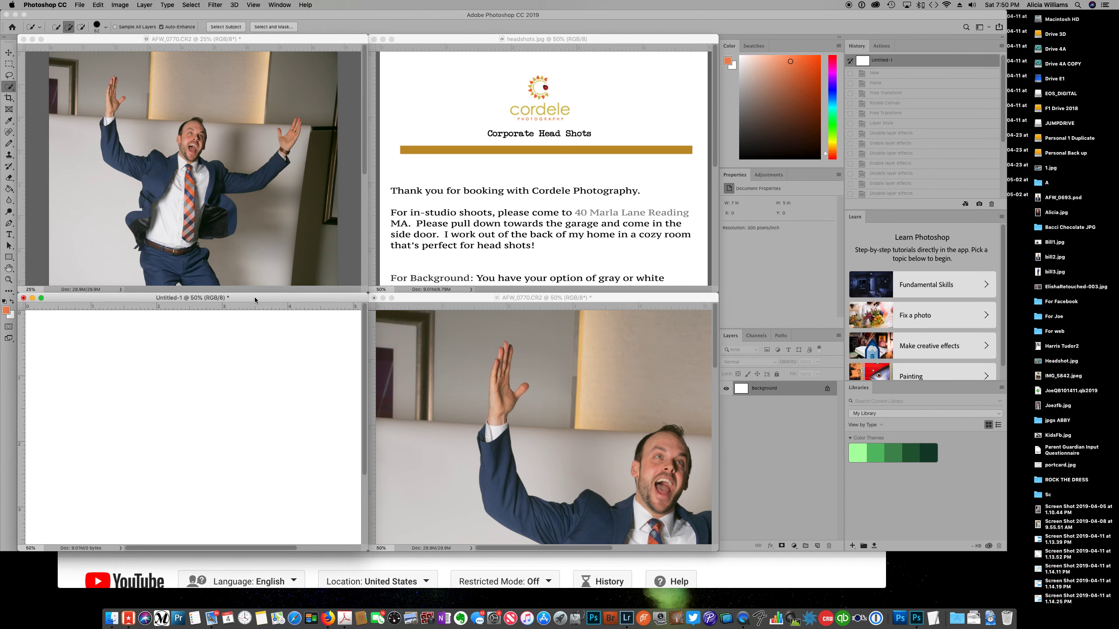
key("f")
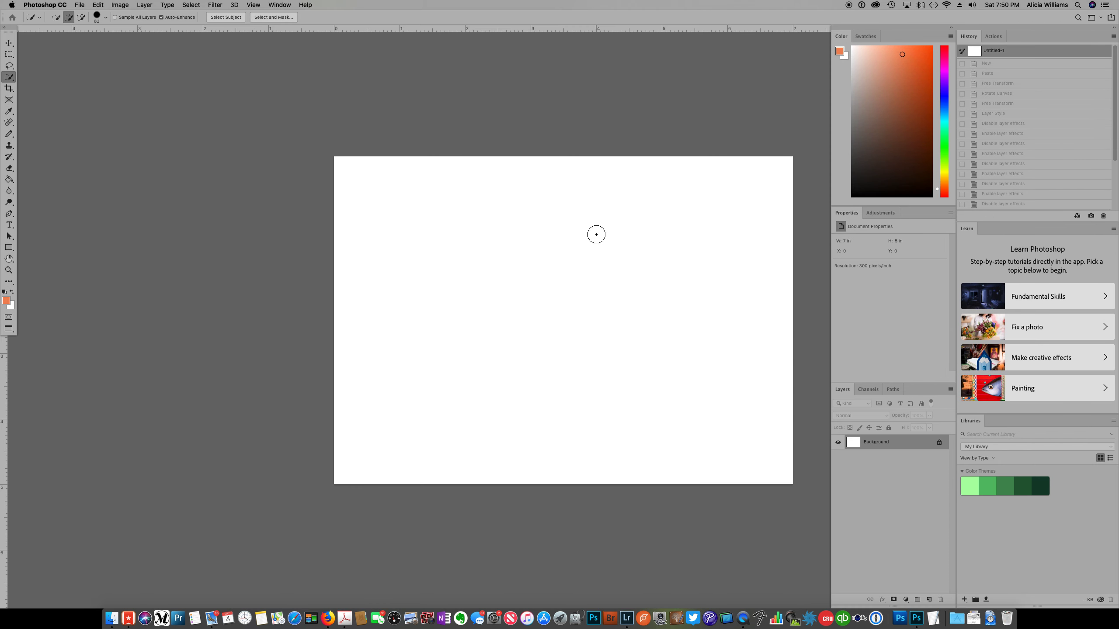
Rotate the blank canvas 90° counterclockwise to portrait orientation.
left_click(120, 5)
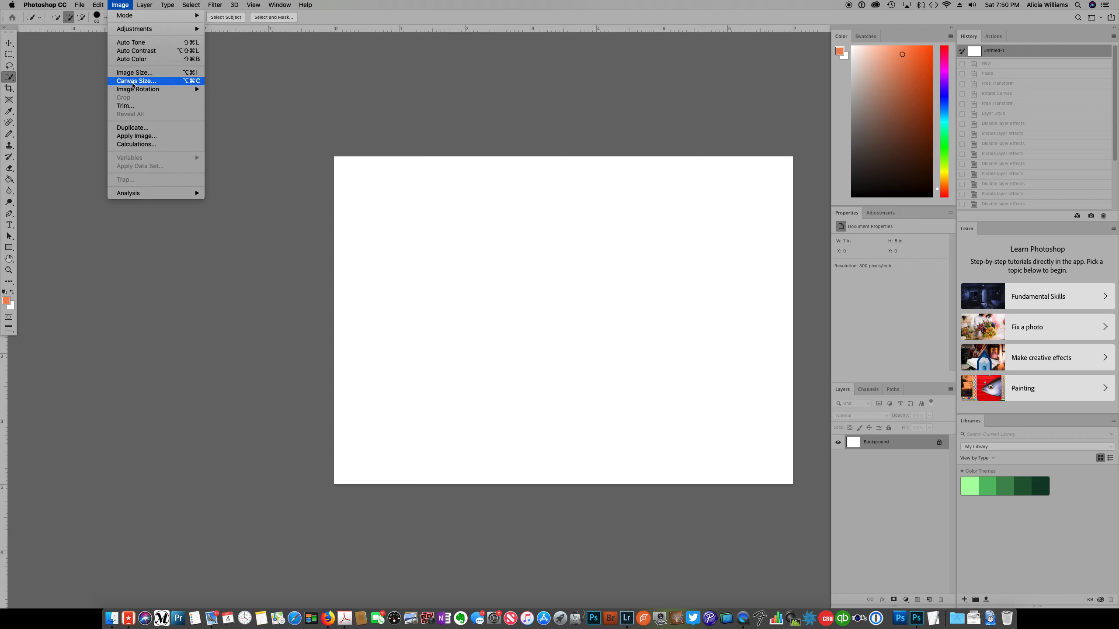
mouse_move(176, 89)
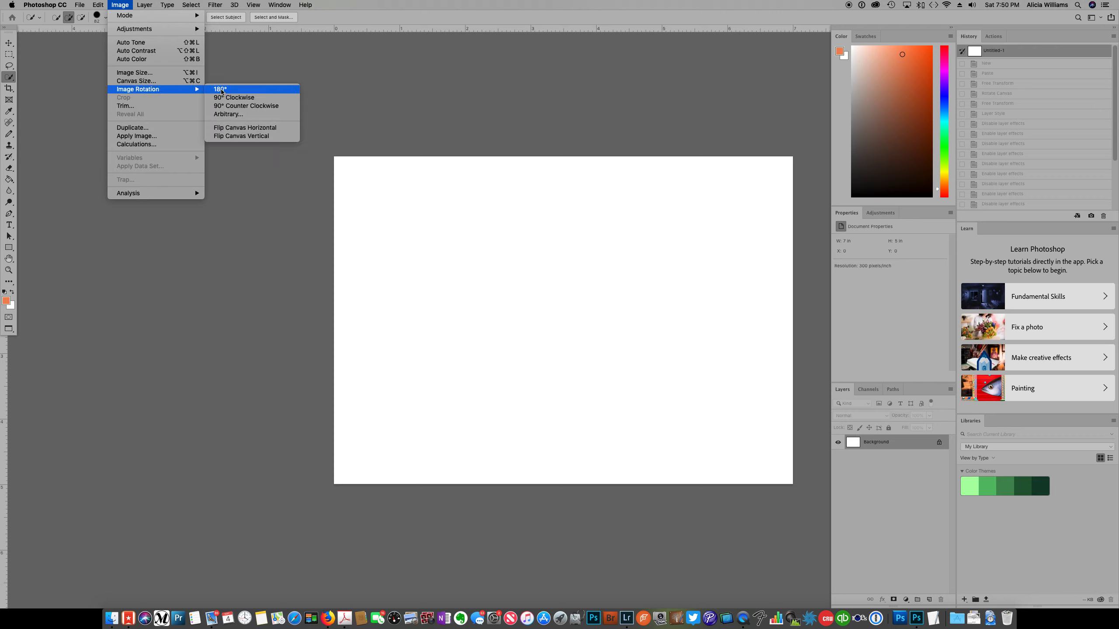
left_click(257, 106)
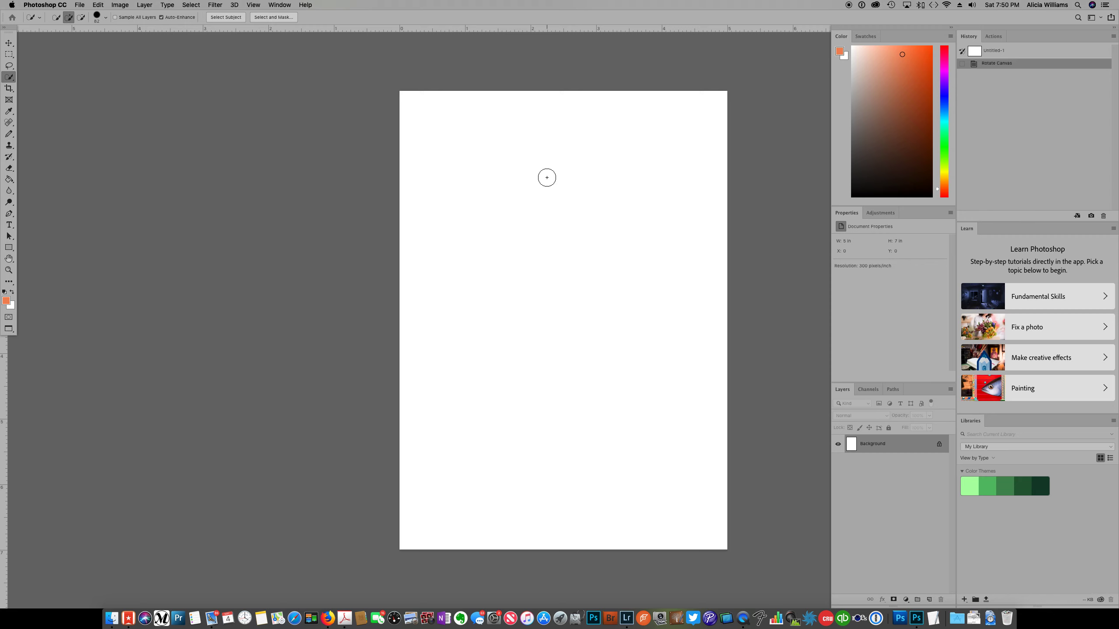
Paste the copied man onto the blank page, scale him to about 67% and place him fully within the page's upper part.
key("super+v")
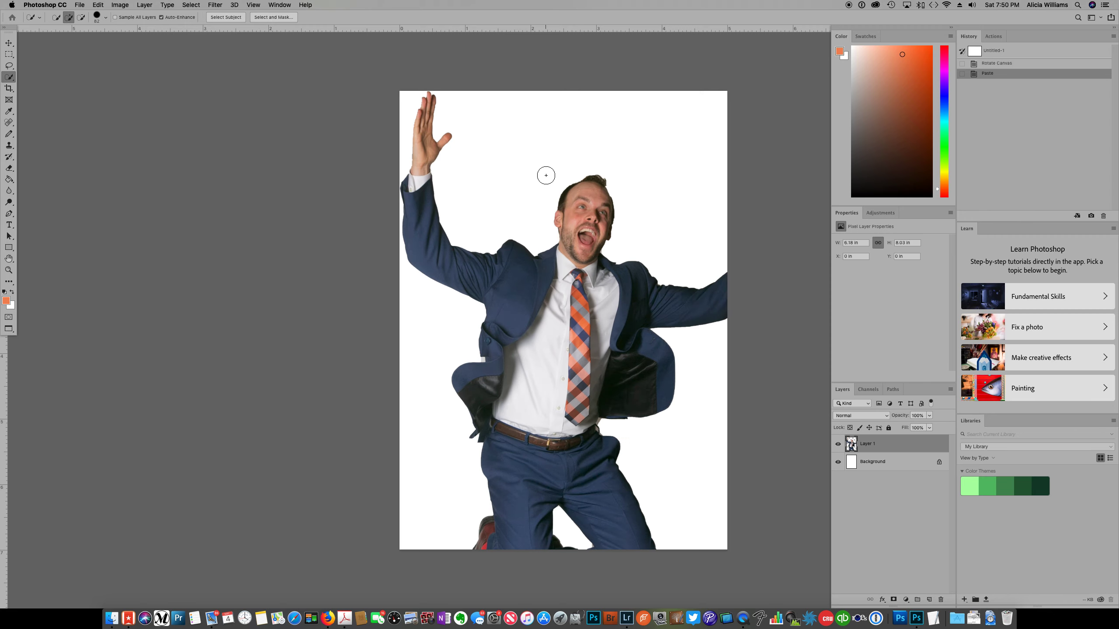
key("super+t")
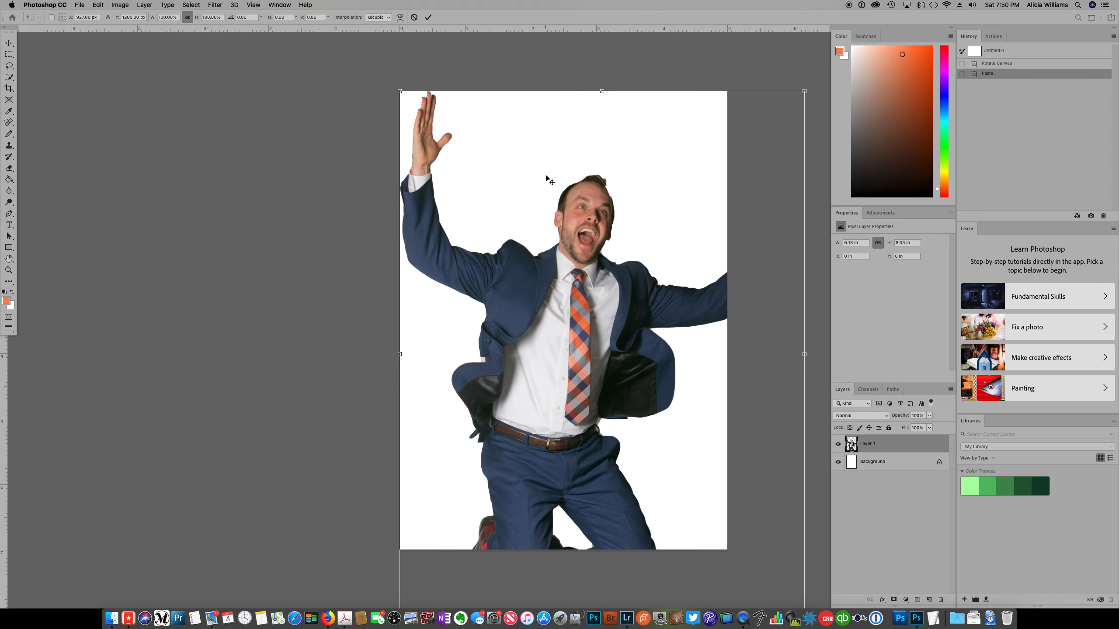
left_click_drag(400, 93, 533, 264)
left_click_drag(654, 396, 553, 238)
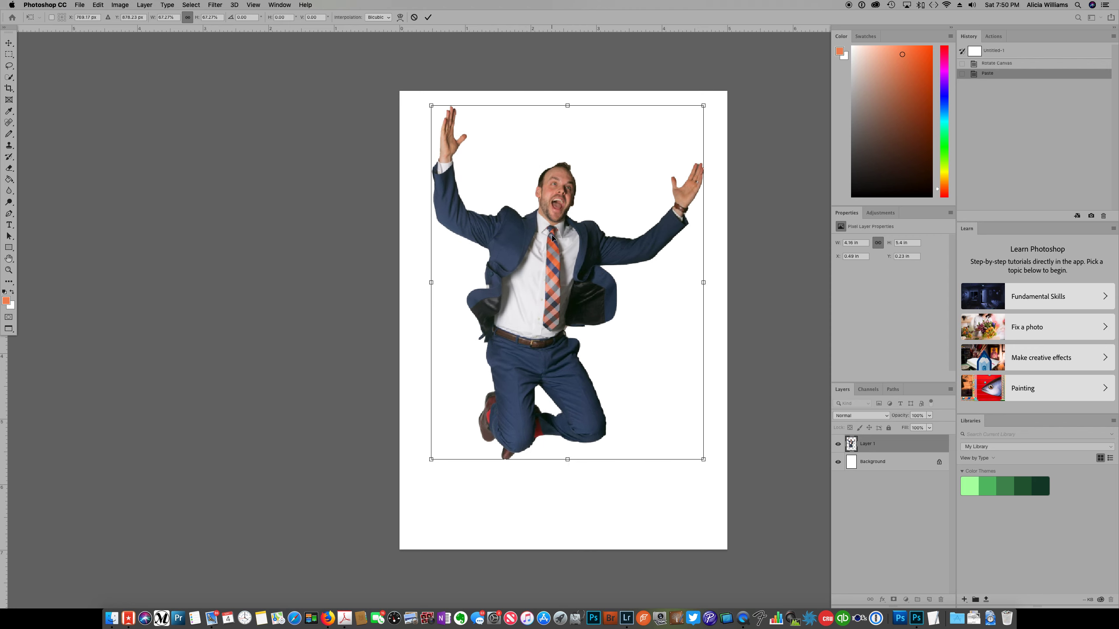
key("Return")
key("w")
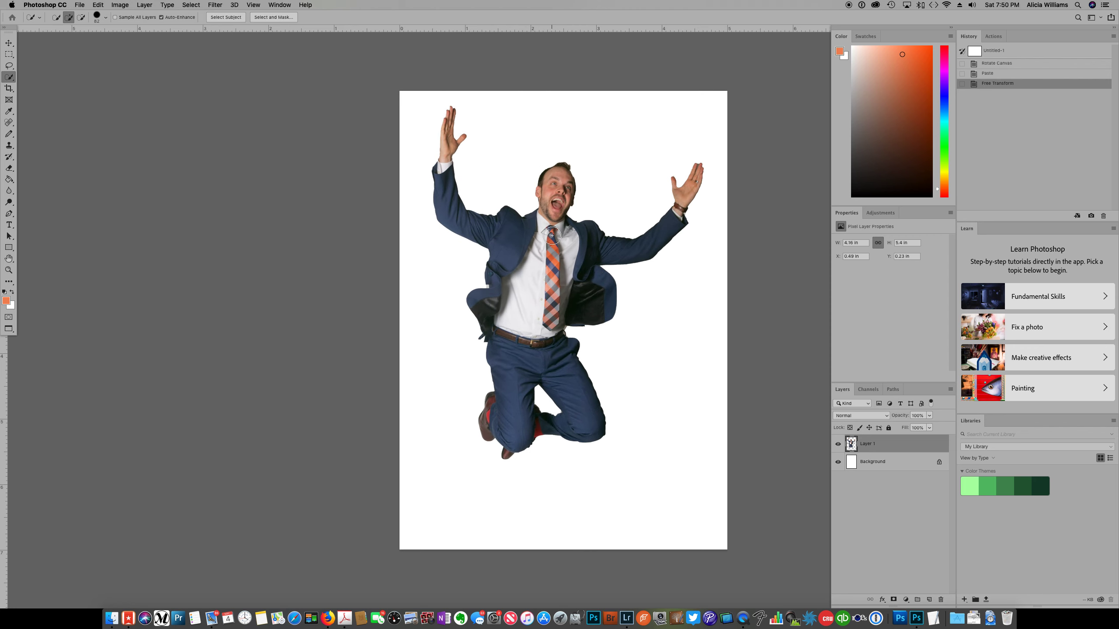
scroll(545, 227, "left", 1)
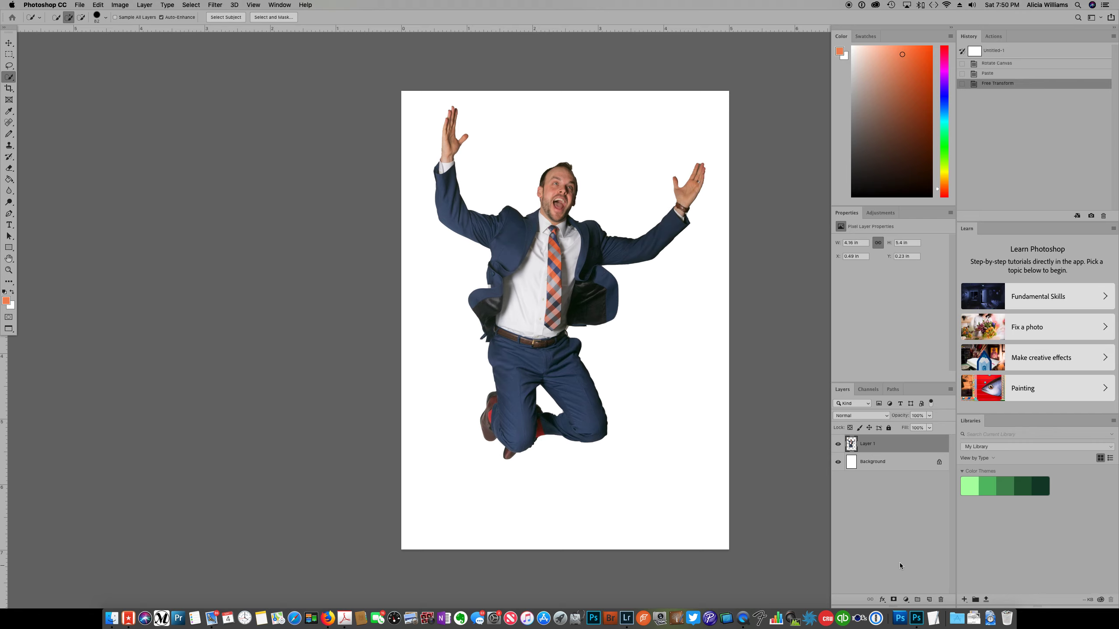
Add a drop shadow to the man's layer with 24% opacity, a distance of about 33 px and a larger, softer size.
left_click(886, 585)
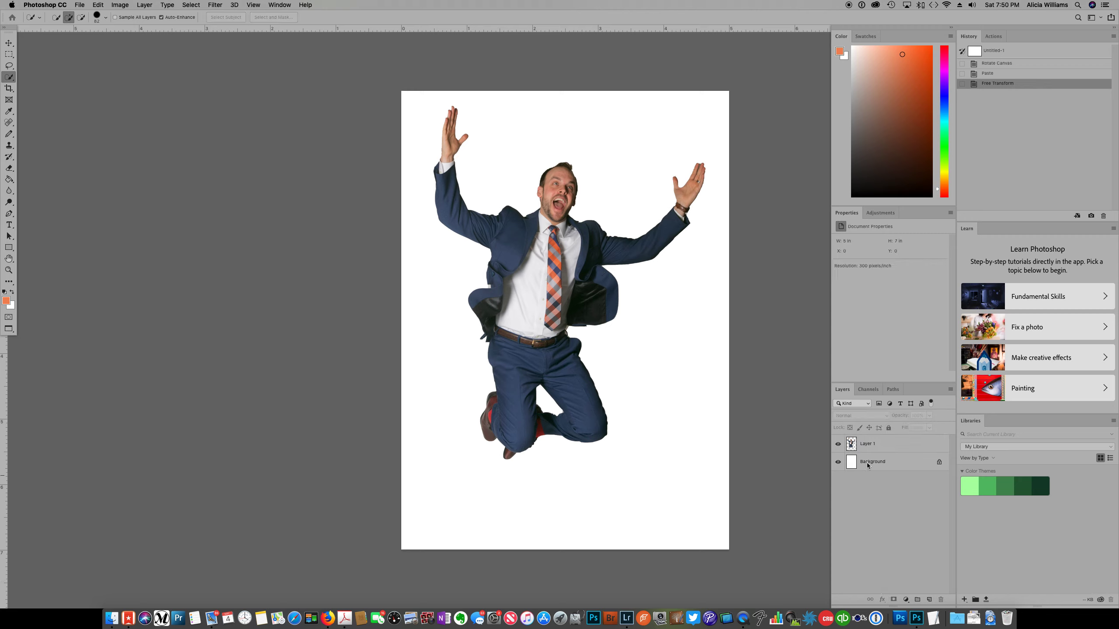
left_click(855, 449)
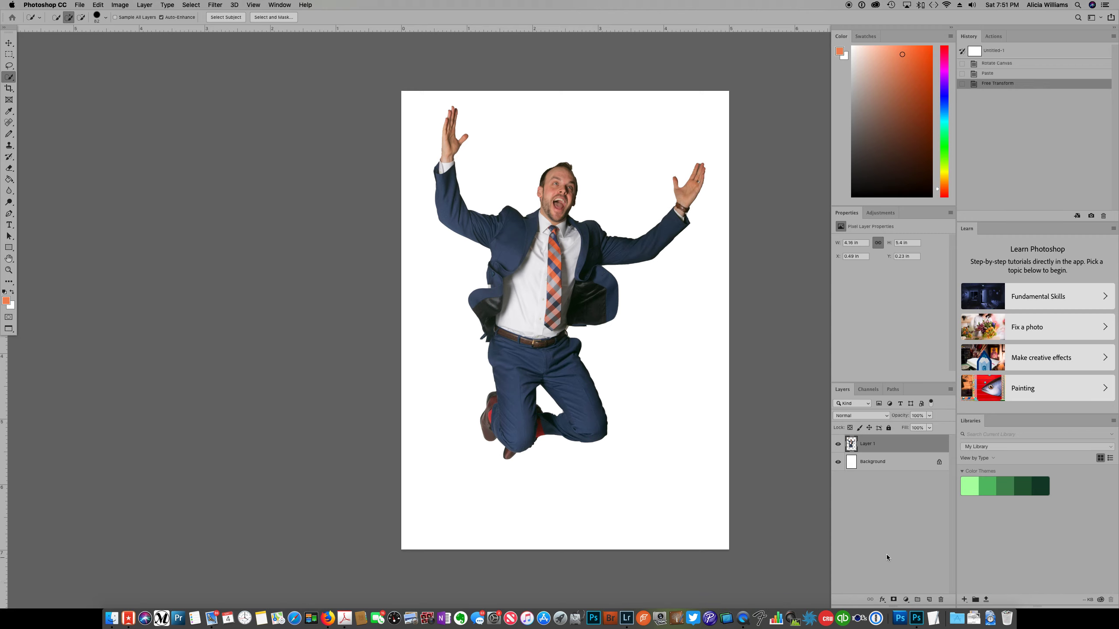
left_click(884, 600)
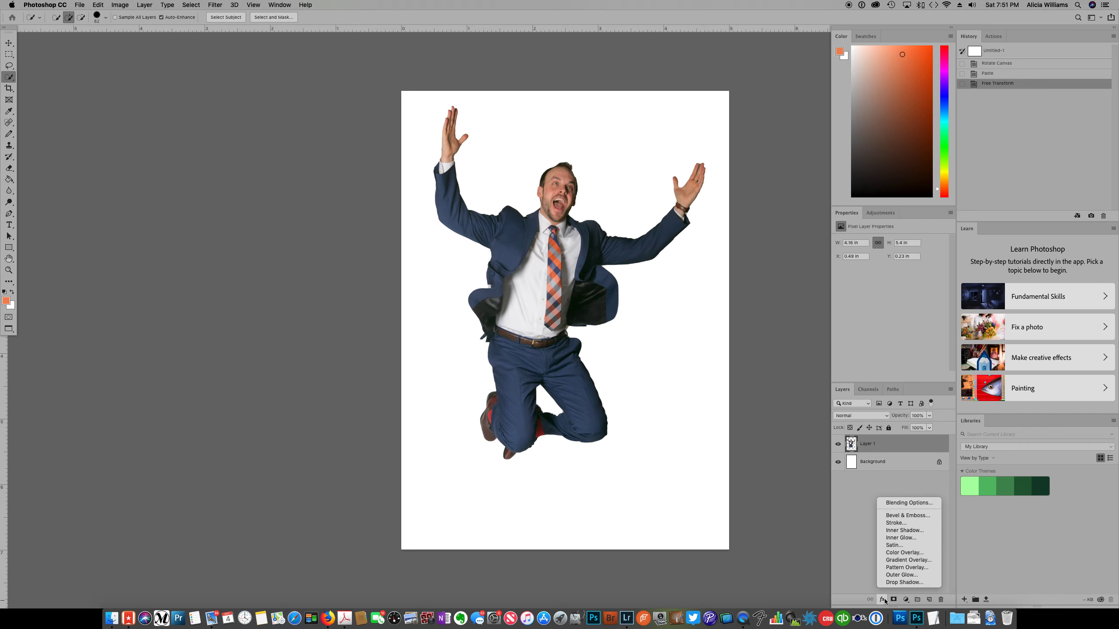
left_click(902, 583)
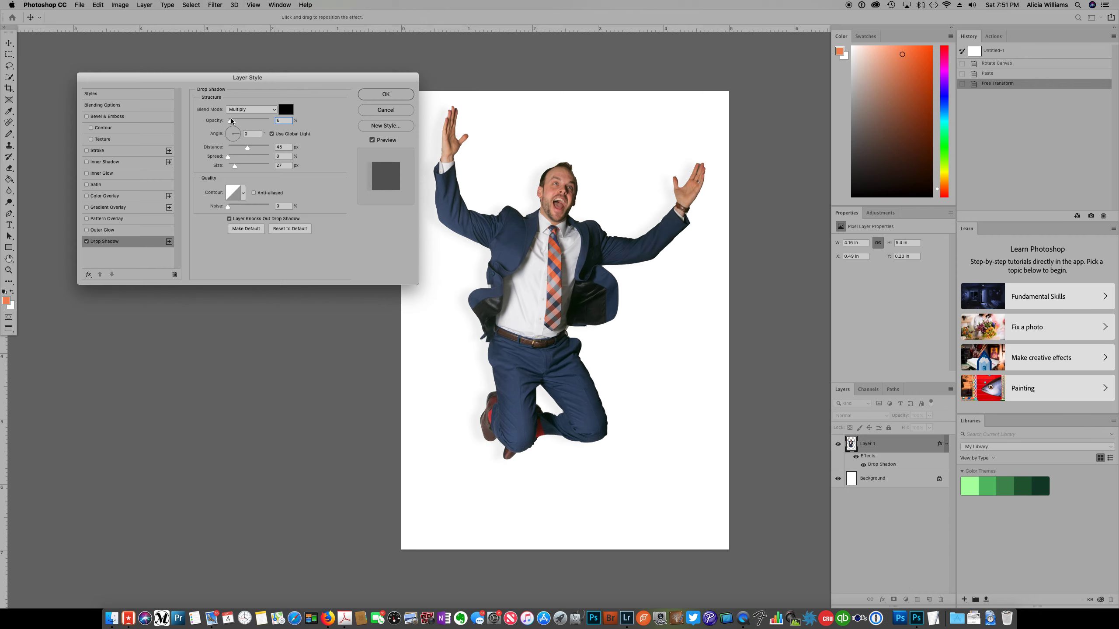
mouse_move(231, 122)
left_mouse_down()
mouse_move(284, 120)
mouse_move(238, 124)
left_mouse_up()
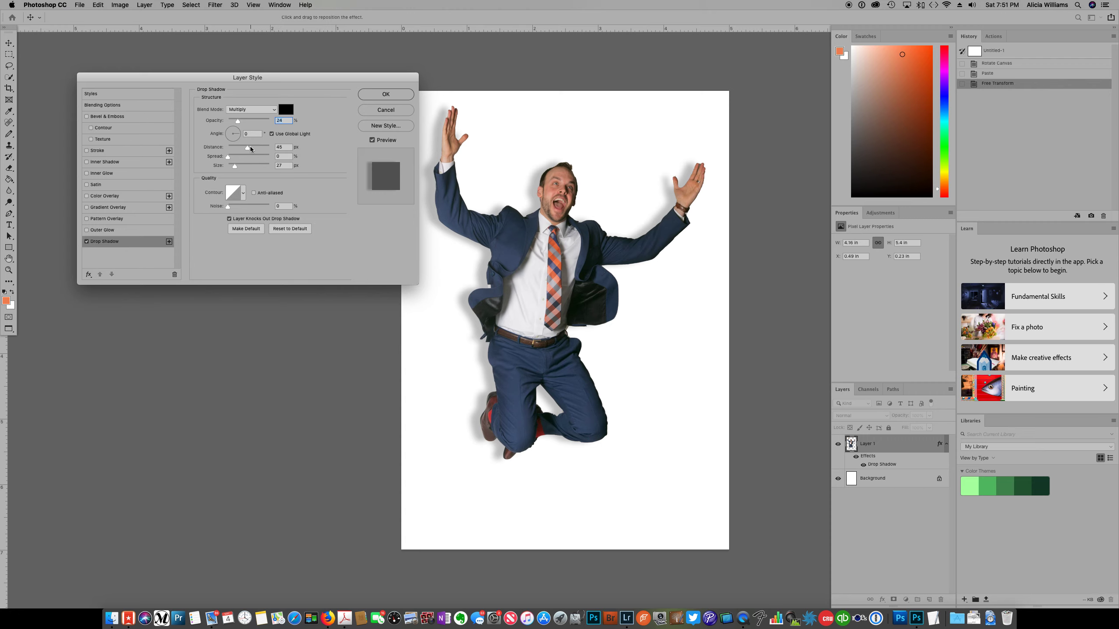
mouse_move(250, 149)
left_mouse_down()
mouse_move(229, 148)
mouse_move(273, 150)
mouse_move(245, 151)
mouse_move(241, 167)
left_mouse_up()
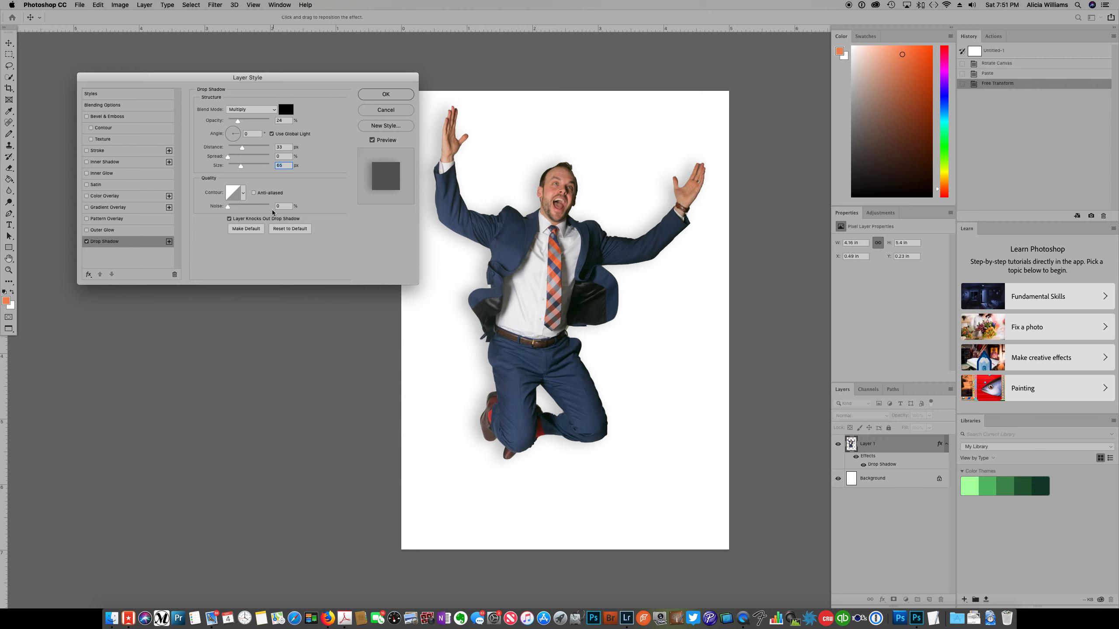
left_click(386, 95)
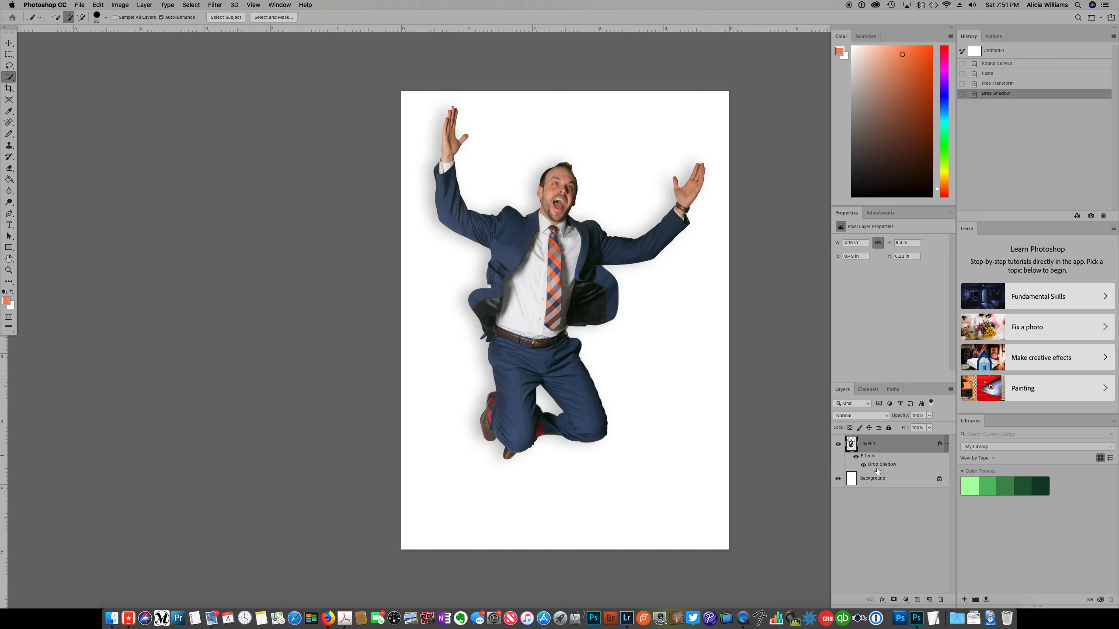
Unlock the Background layer and fill it with the orange #e16f41 sampled from the man's tie, using the Paint Bucket tool.
left_click(880, 484)
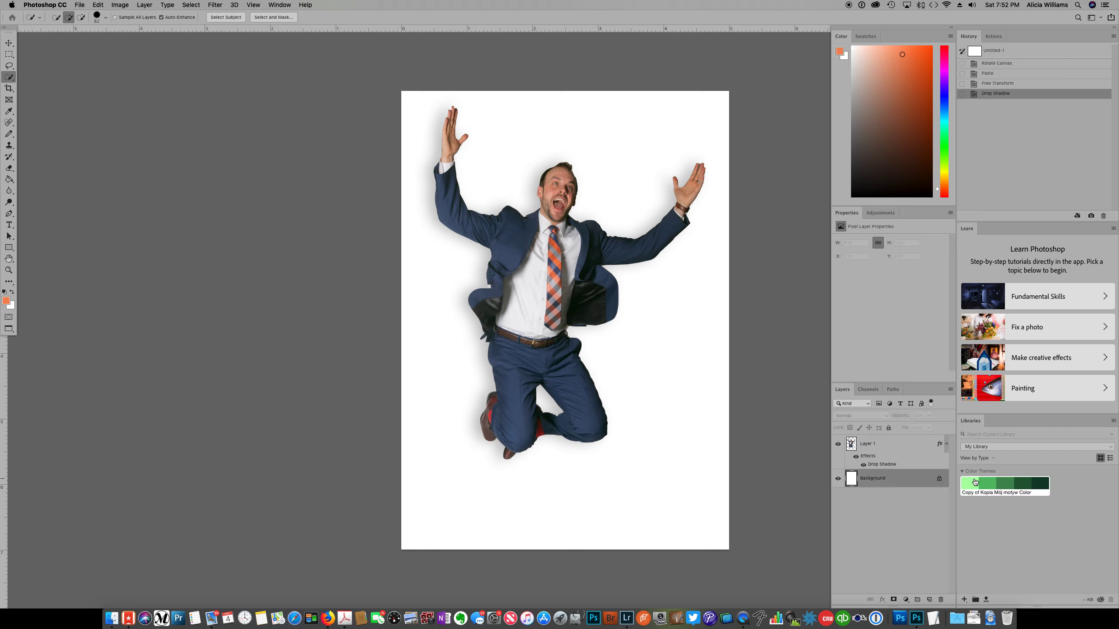
left_click(939, 479)
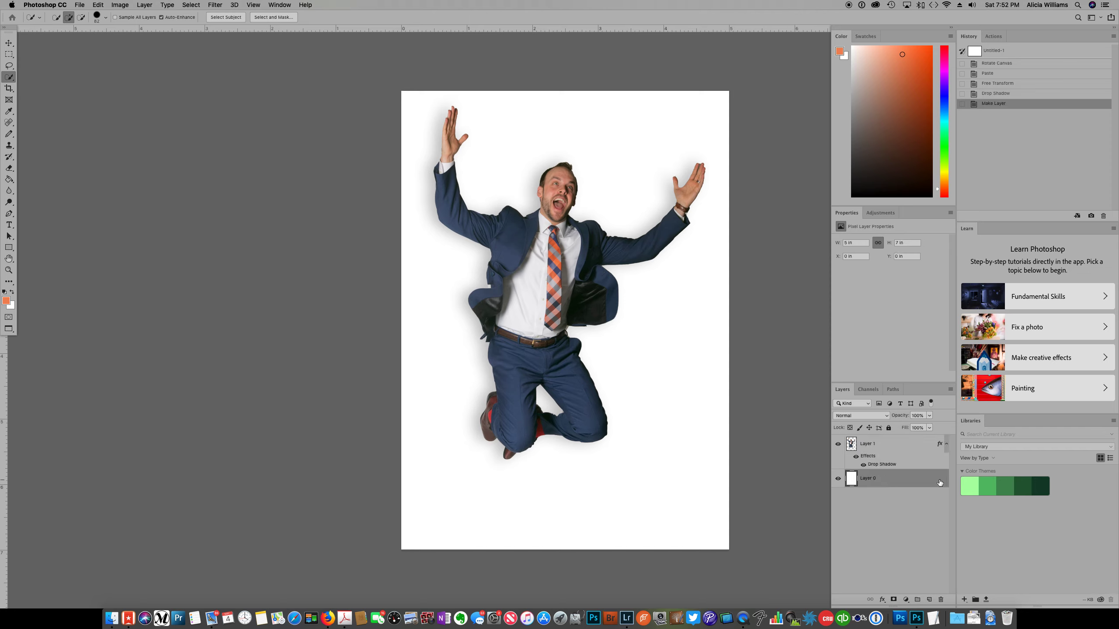
left_click(30, 186)
left_click(9, 180)
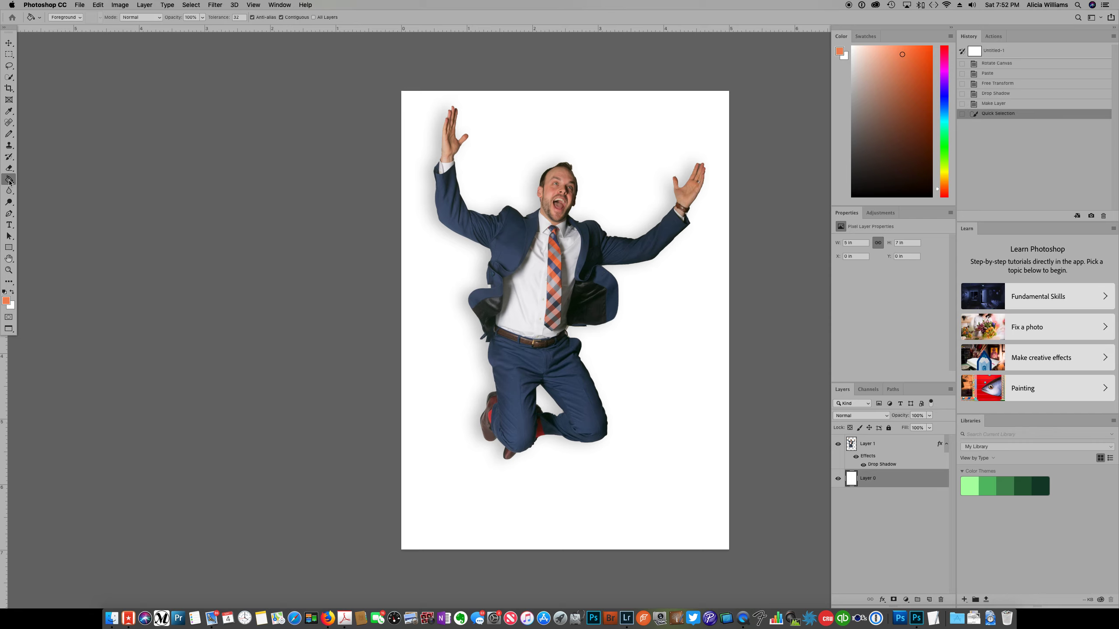
left_click(7, 302)
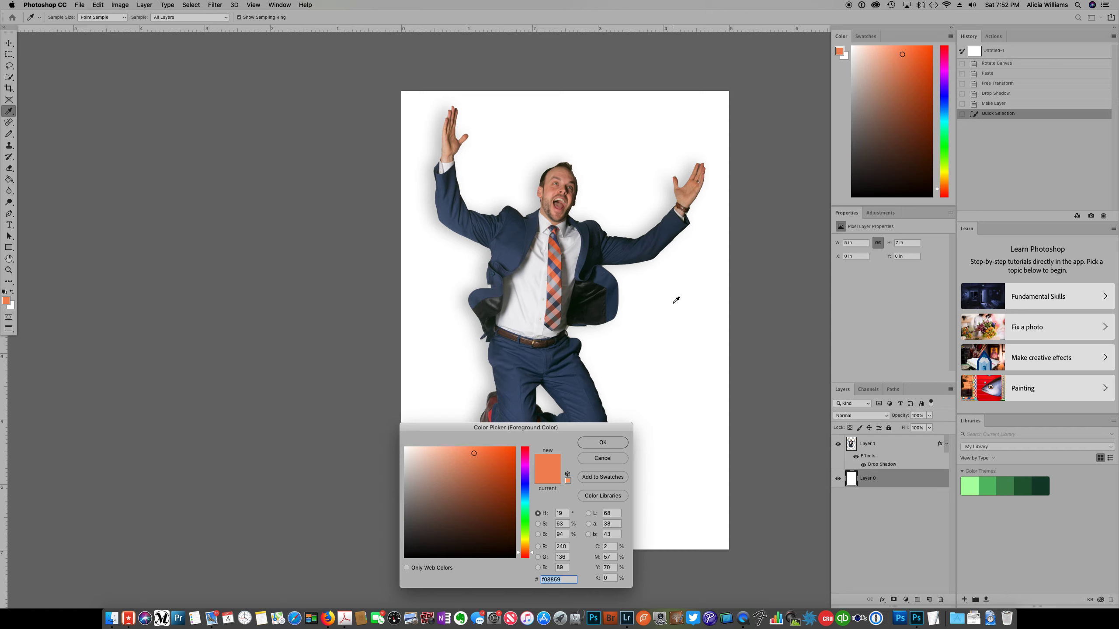
left_click(561, 264)
left_click(602, 442)
key("g")
left_click(433, 375)
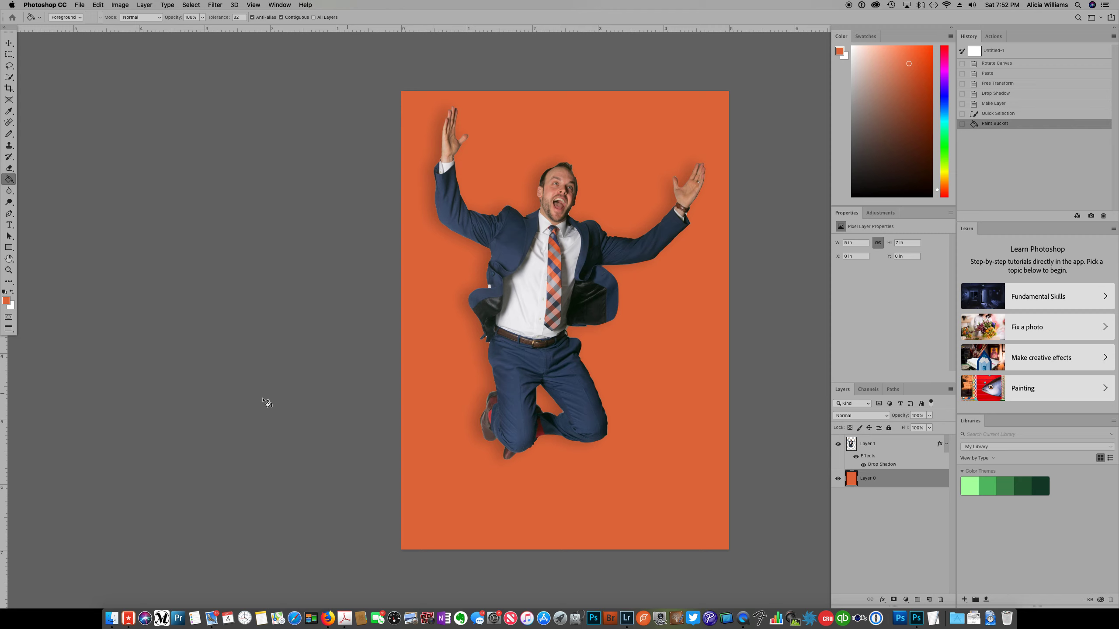
Change the foreground color to the softer orange #df845f and refill the background layer with it using the Paint Bucket.
left_click(4, 300)
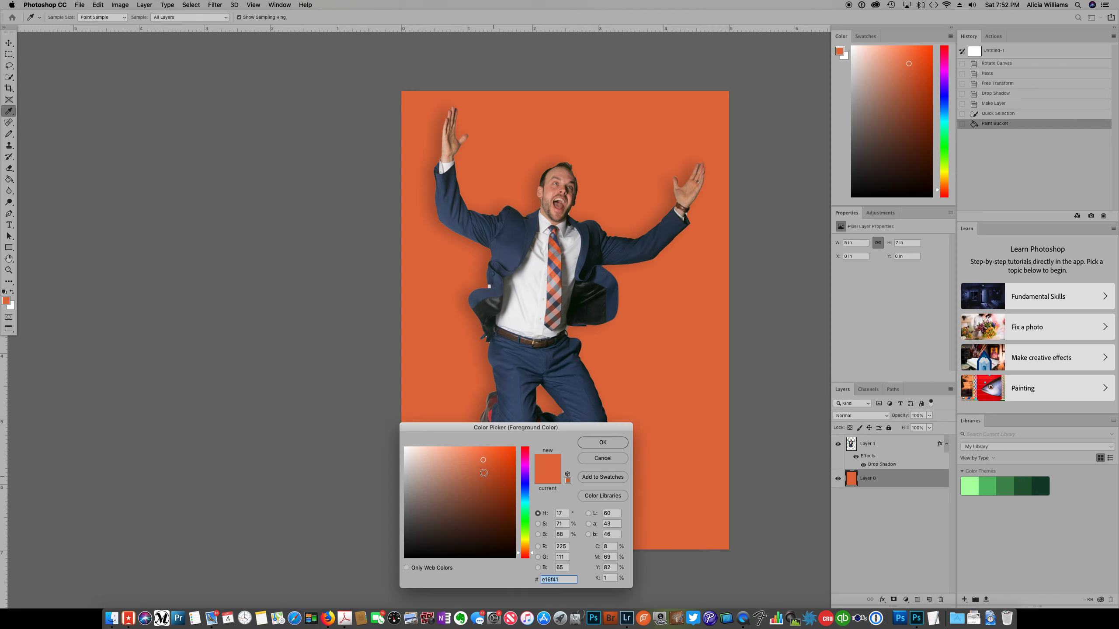
left_click(468, 460)
left_click(603, 443)
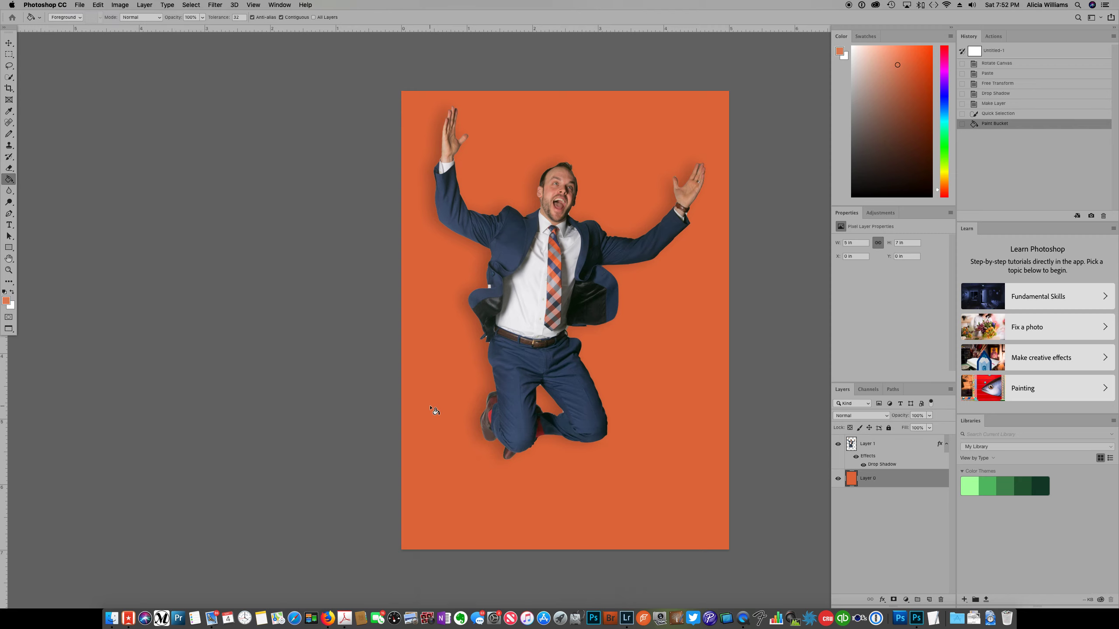
left_click(430, 408)
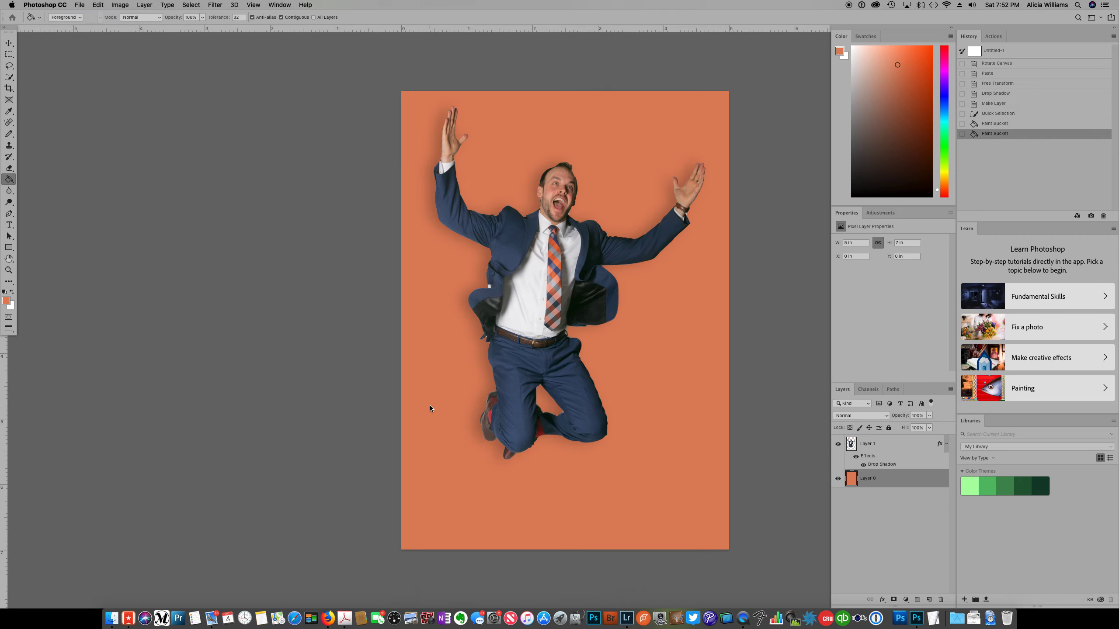
Shift the foreground hue to the lime green #c5df5f and fill the background layer with it using the Paint Bucket.
left_click(6, 302)
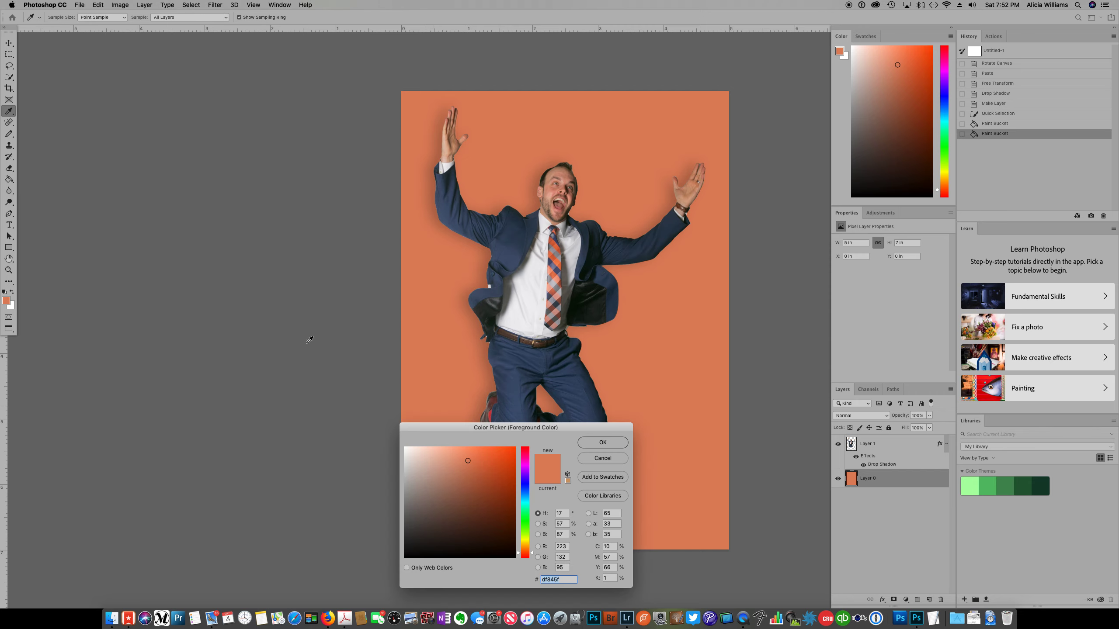
left_click(525, 535)
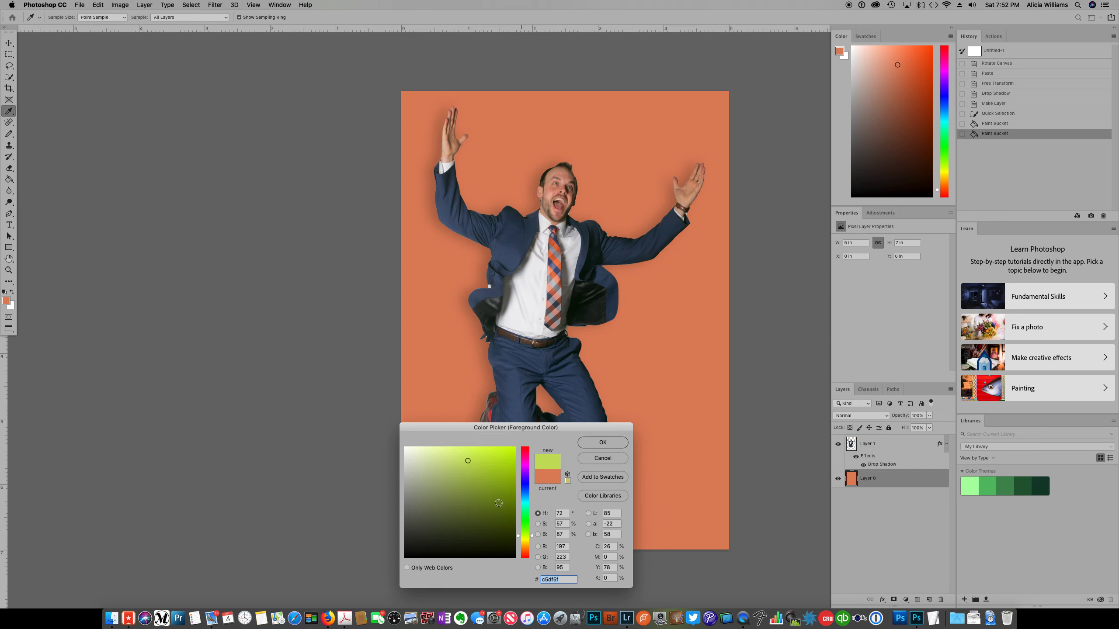
left_click(603, 443)
key("g")
left_click(457, 398)
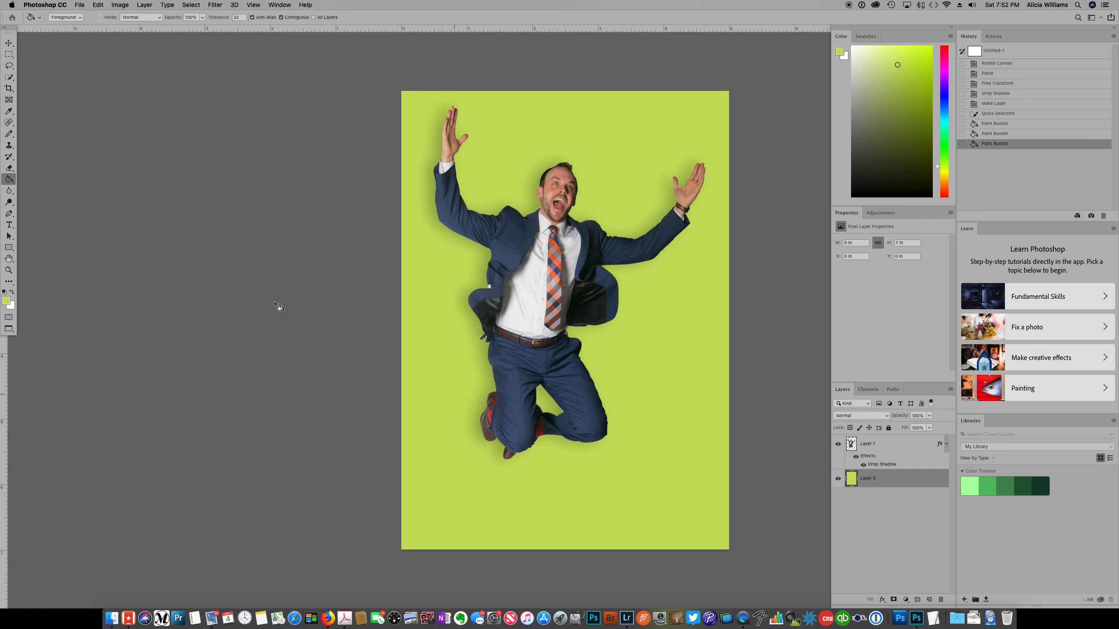
Shift the foreground hue to a muted yellow-orange and fill the background layer with it using the Paint Bucket.
left_click(6, 302)
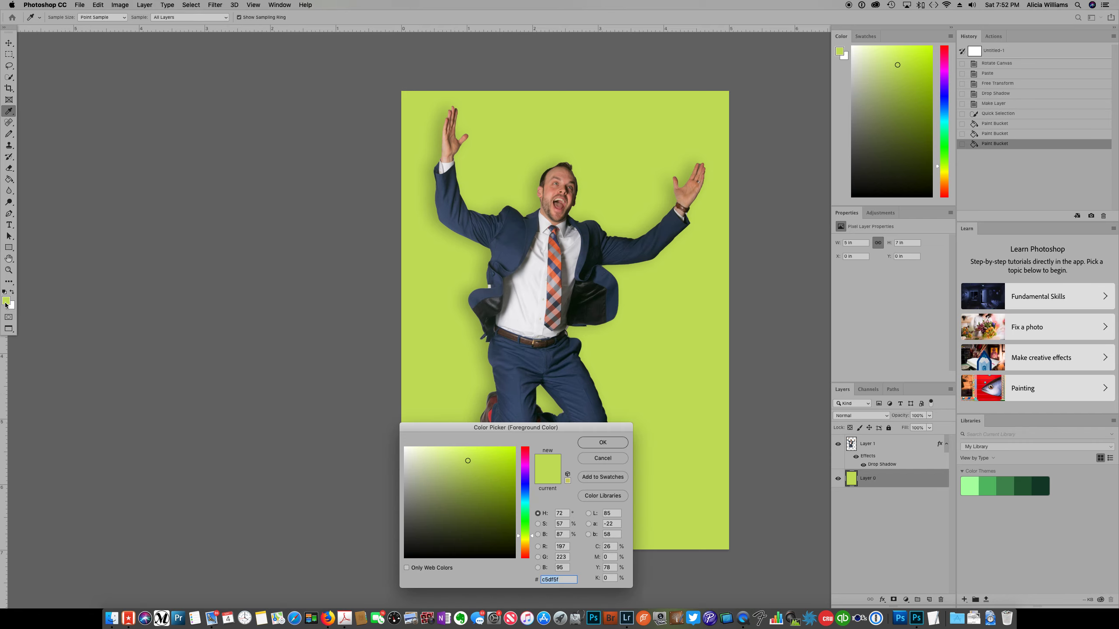
left_click(525, 547)
left_click(622, 442)
key("g")
left_click(428, 397)
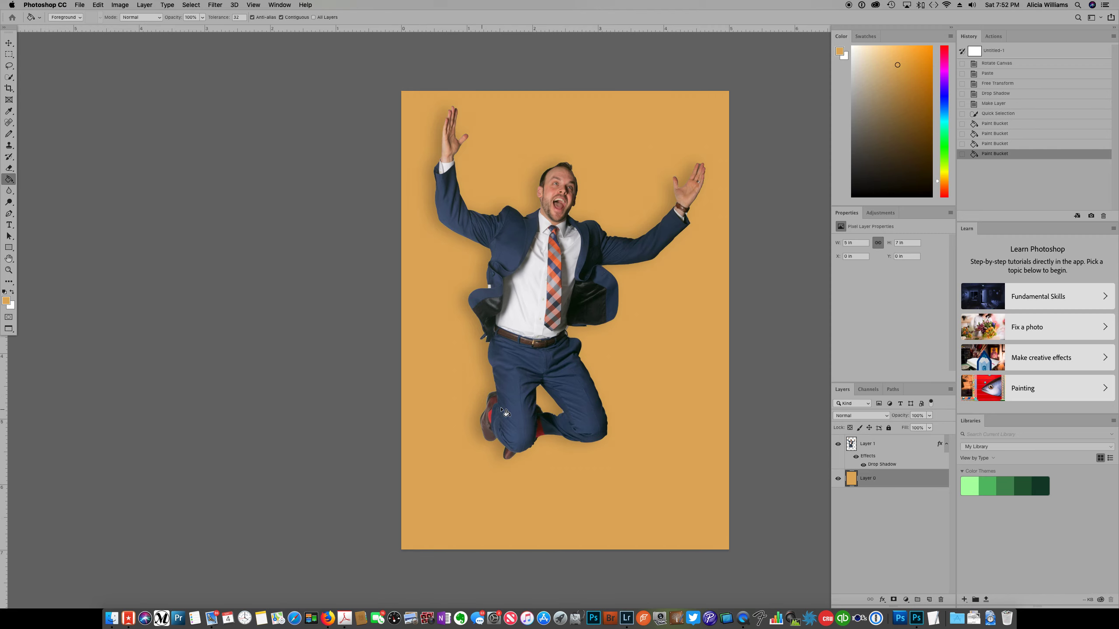